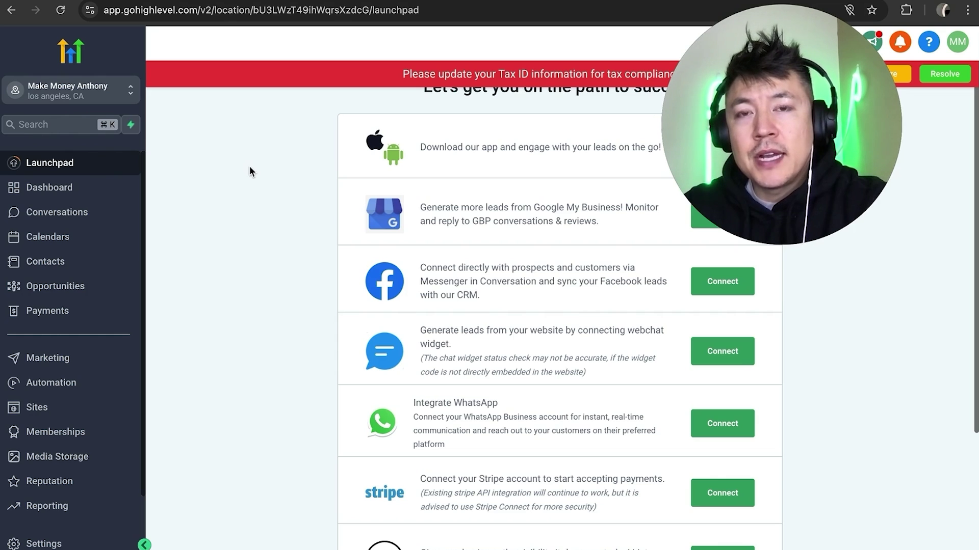
Stay in the current sub-account, go to Payments > Invoices, and open the New invoice options.
left_click(80, 95)
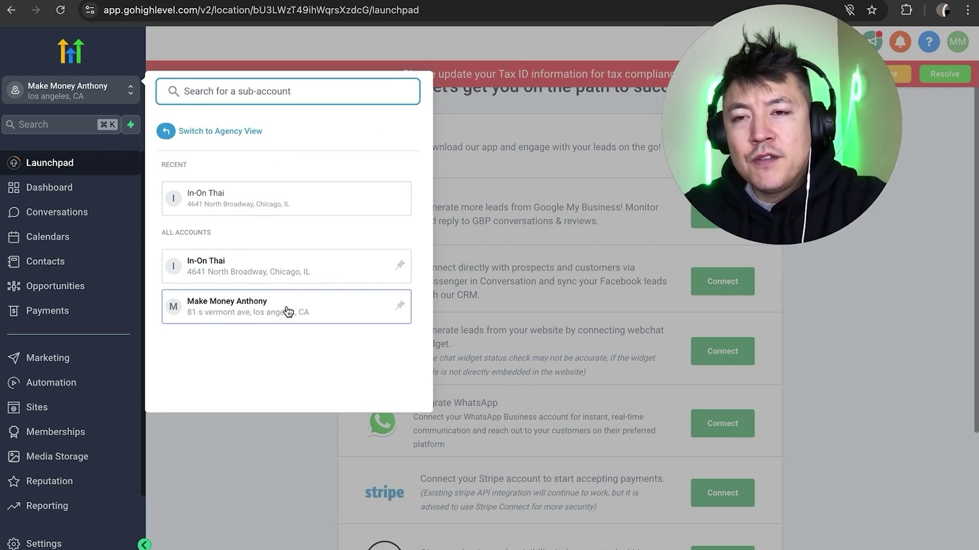
left_click(237, 314)
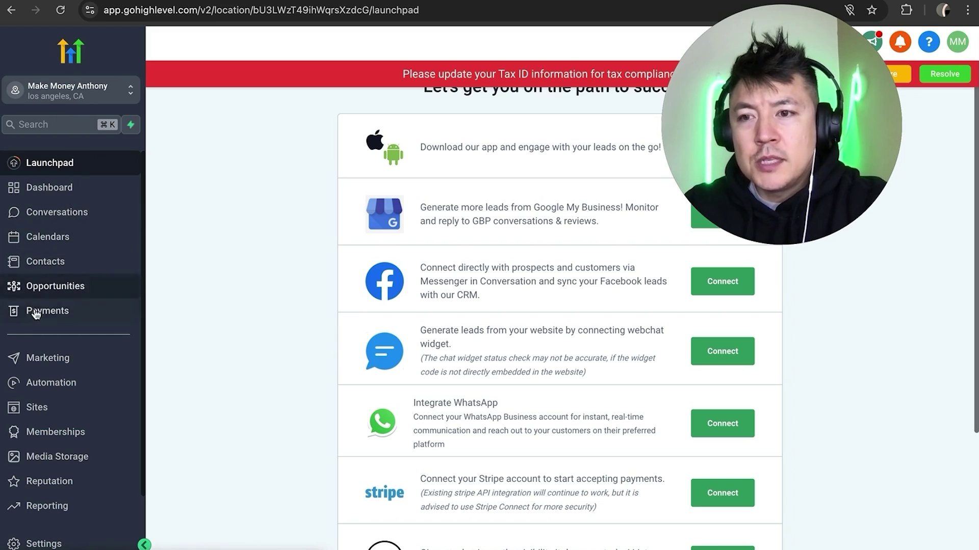
left_click(76, 317)
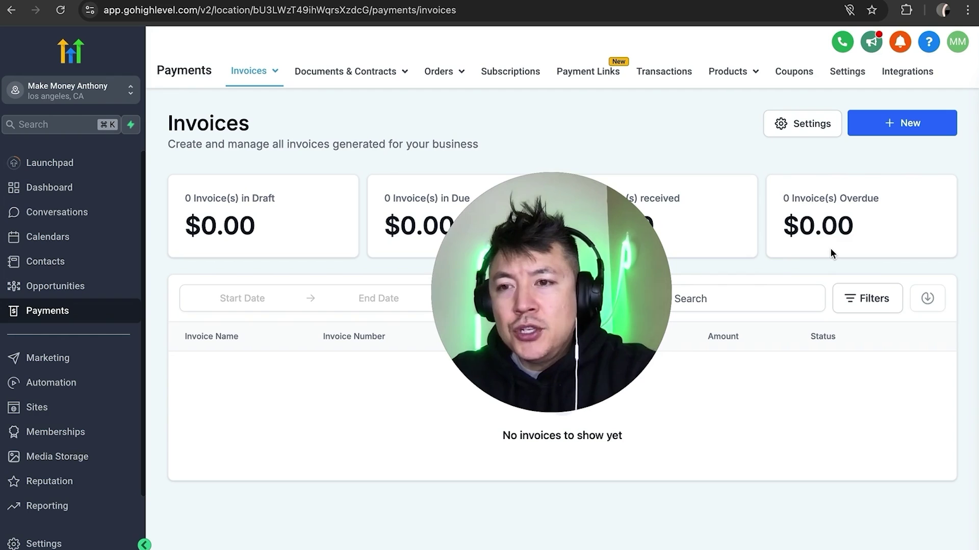
left_click(887, 127)
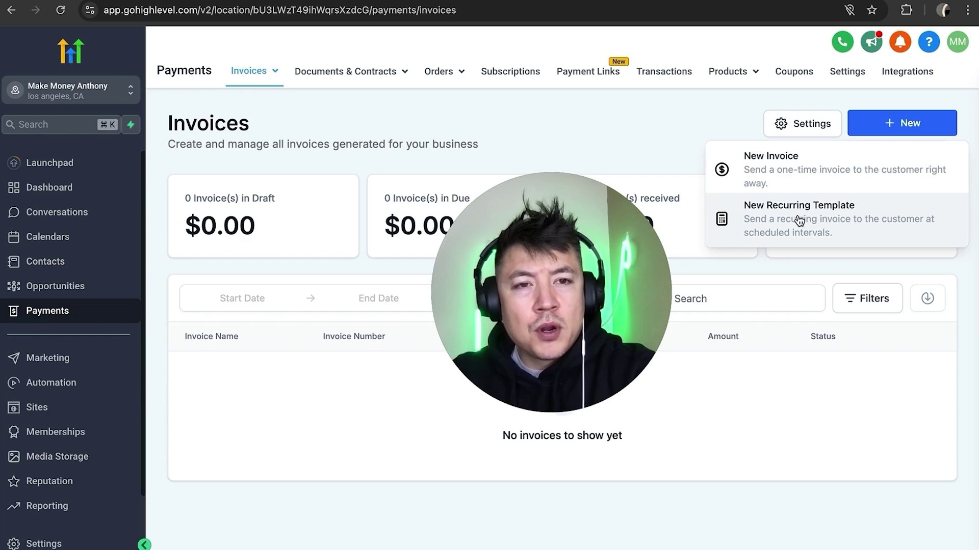
Start a one-time invoice and open, then cancel, the Add New Client form.
left_click(793, 165)
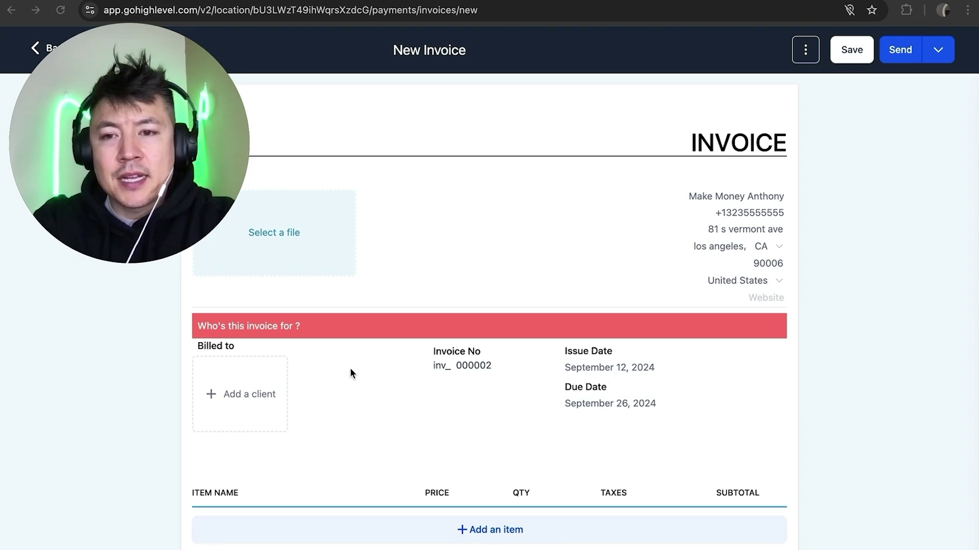
left_click(241, 392)
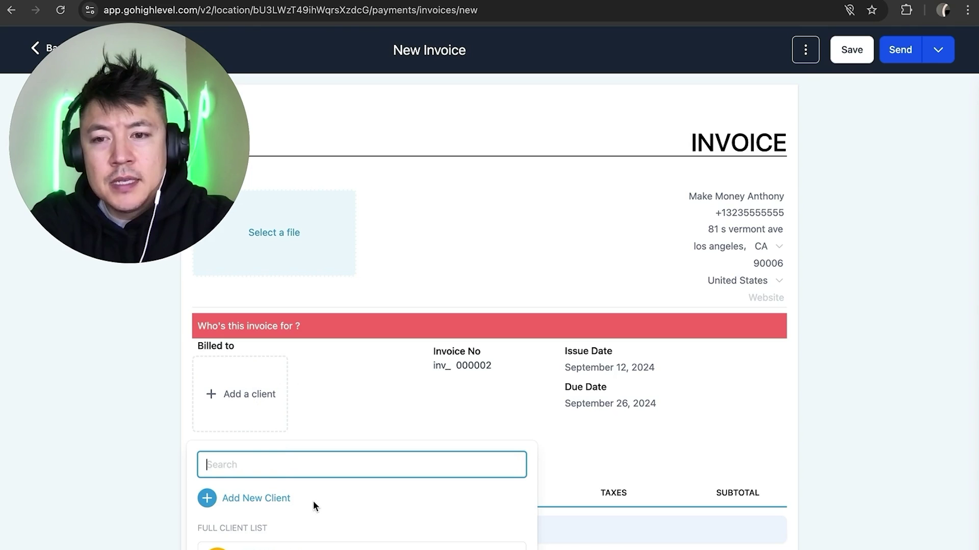
left_click(261, 500)
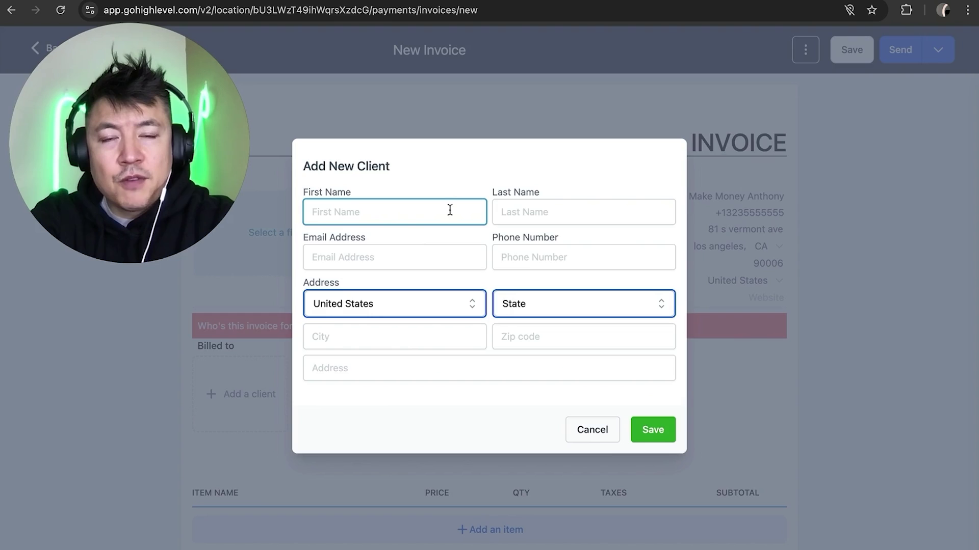
left_click(525, 209)
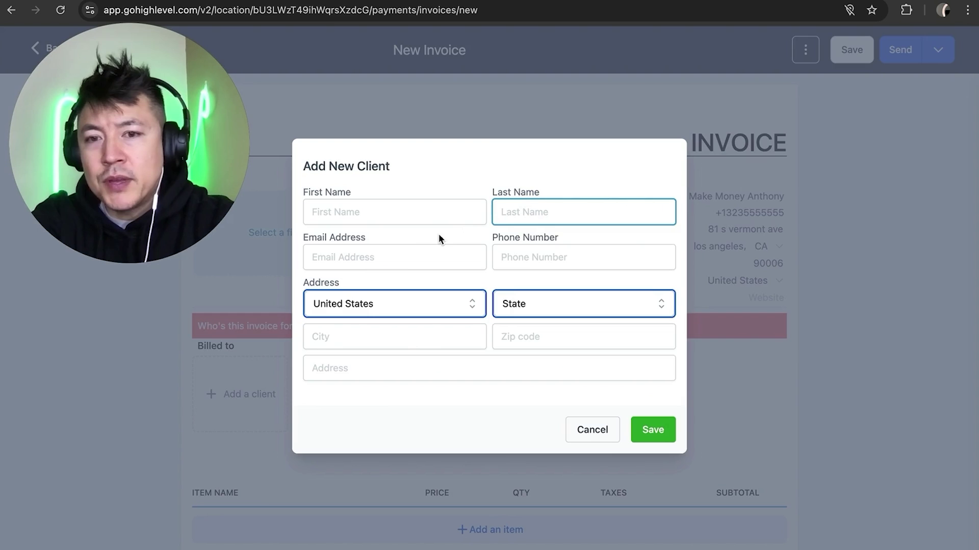
left_click(591, 430)
Bill the invoice to an existing client chosen from the client list.
left_click(248, 402)
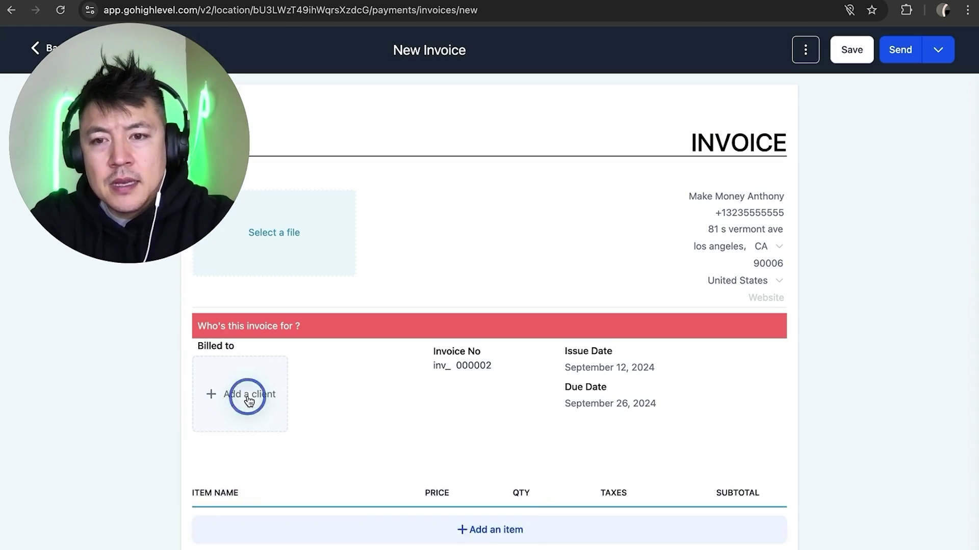
scroll(313, 516, "down", 5)
left_click(341, 174)
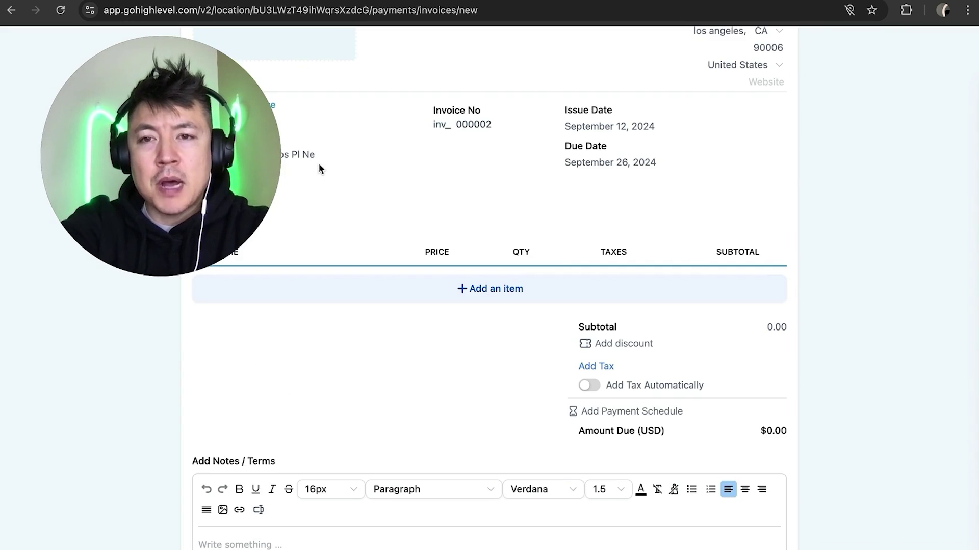
Change the invoice number to 4567.
left_click(470, 124)
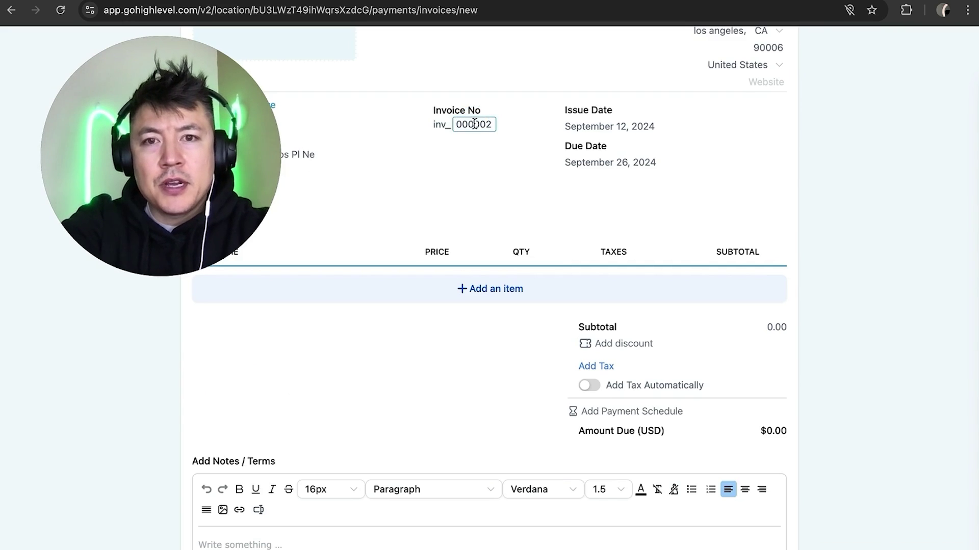
double_click(470, 124)
type("4567")
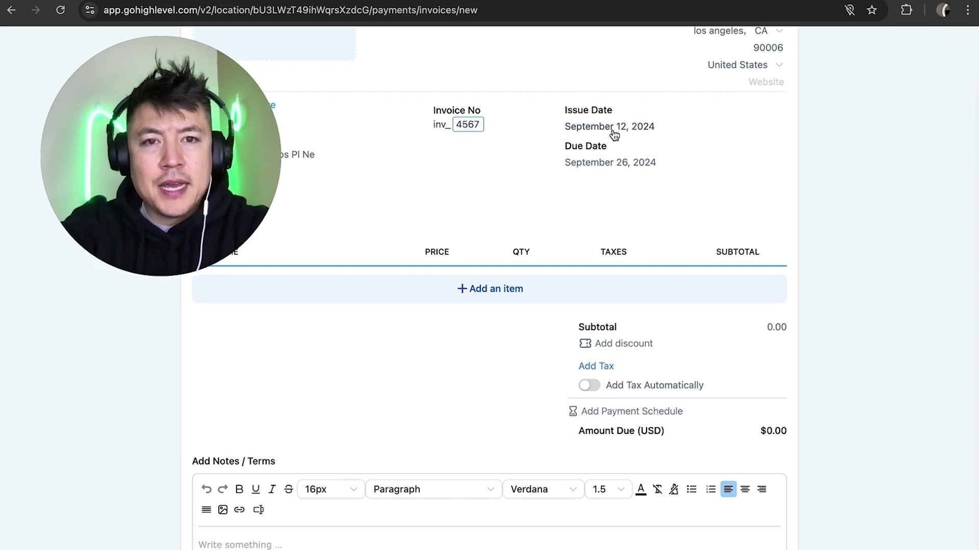
Keep the issue date September 12, 2024 and set the due date to October 12, 2024.
left_click(632, 127)
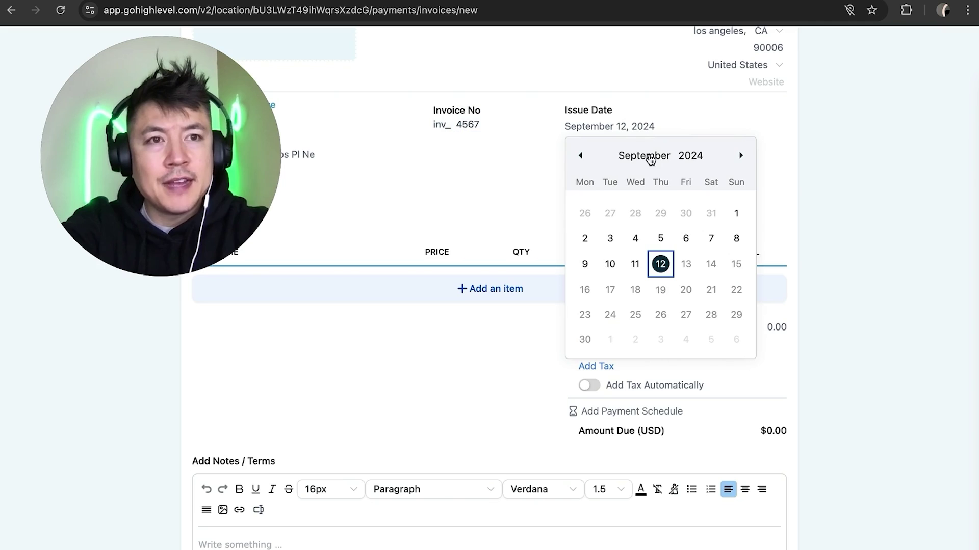
left_click(660, 264)
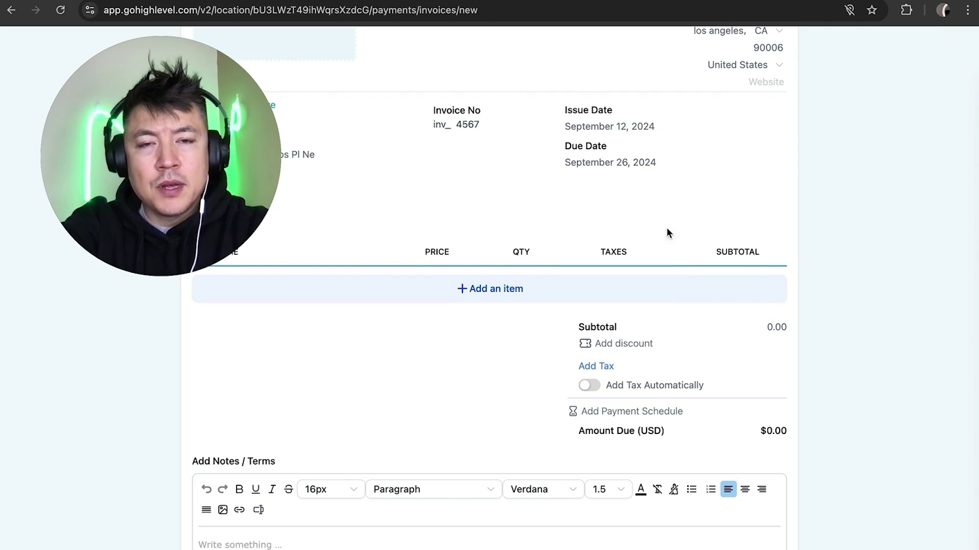
left_click(618, 162)
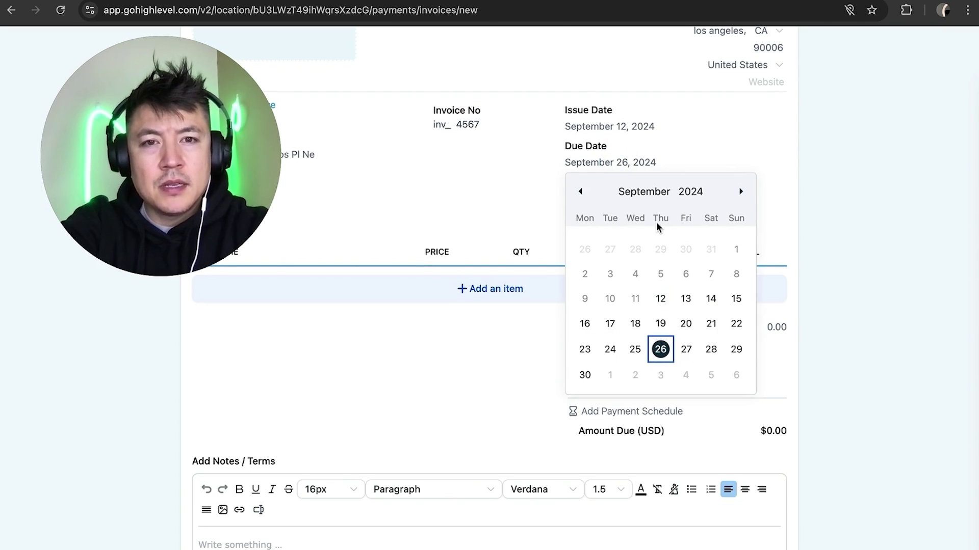
left_click(741, 192)
left_click(711, 273)
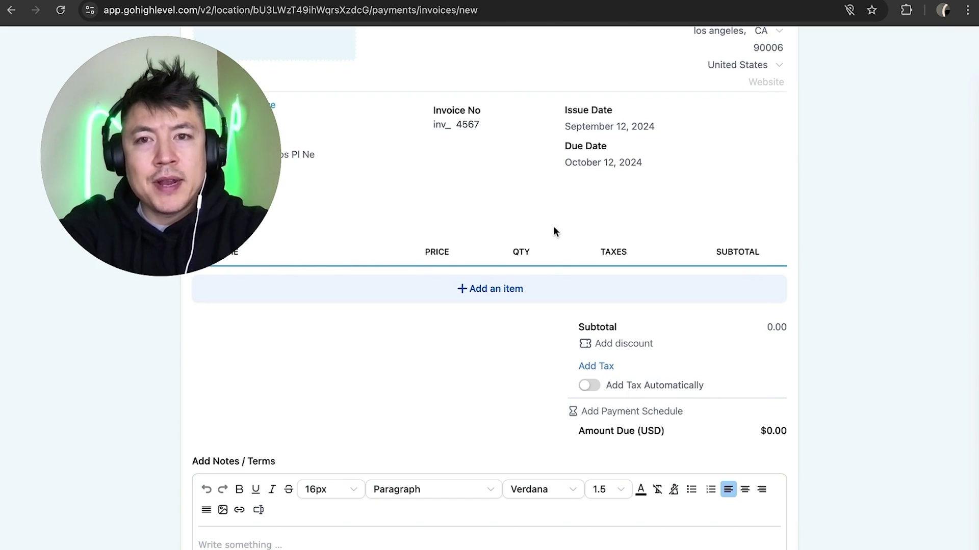
Create a new service product named 'Youtube Marketing Service' for the invoice line item.
left_click(497, 286)
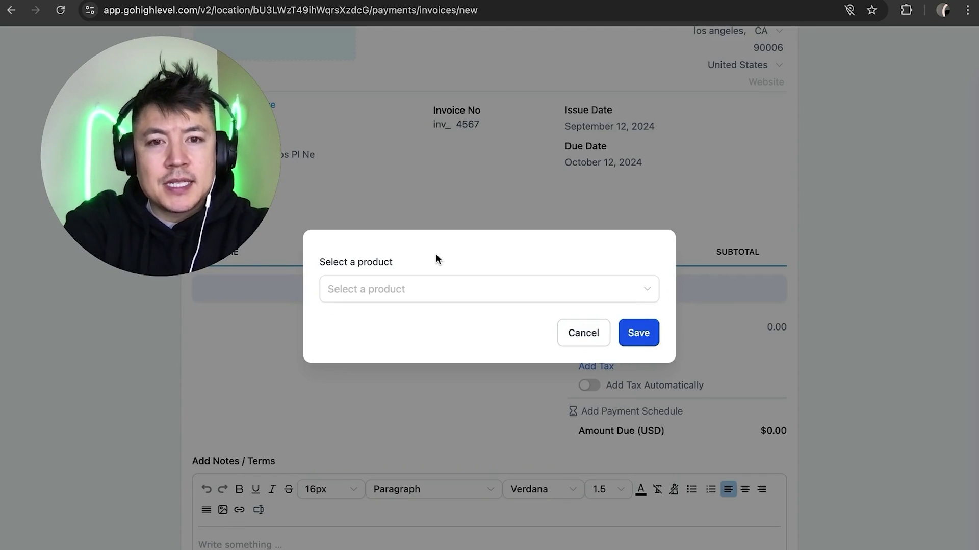
left_click(504, 289)
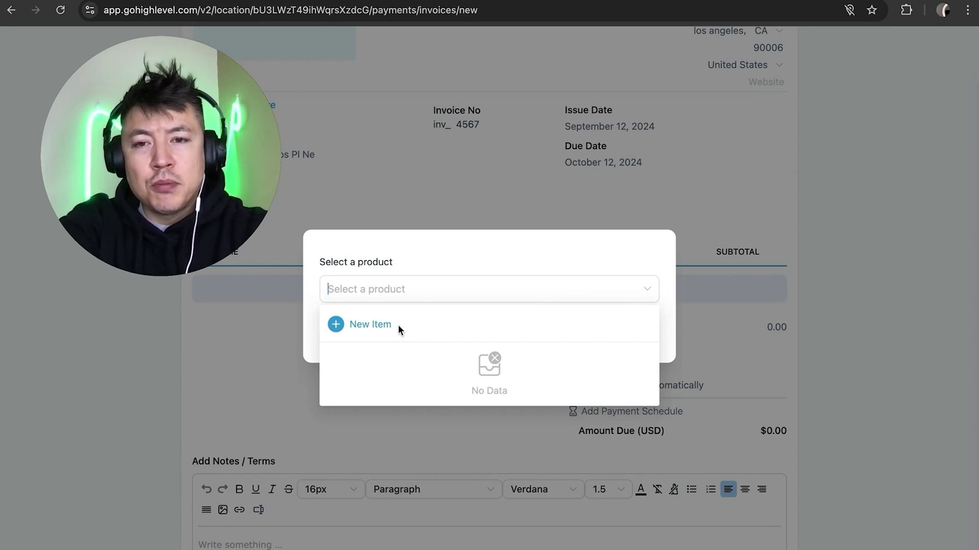
left_click(367, 322)
left_click(392, 211)
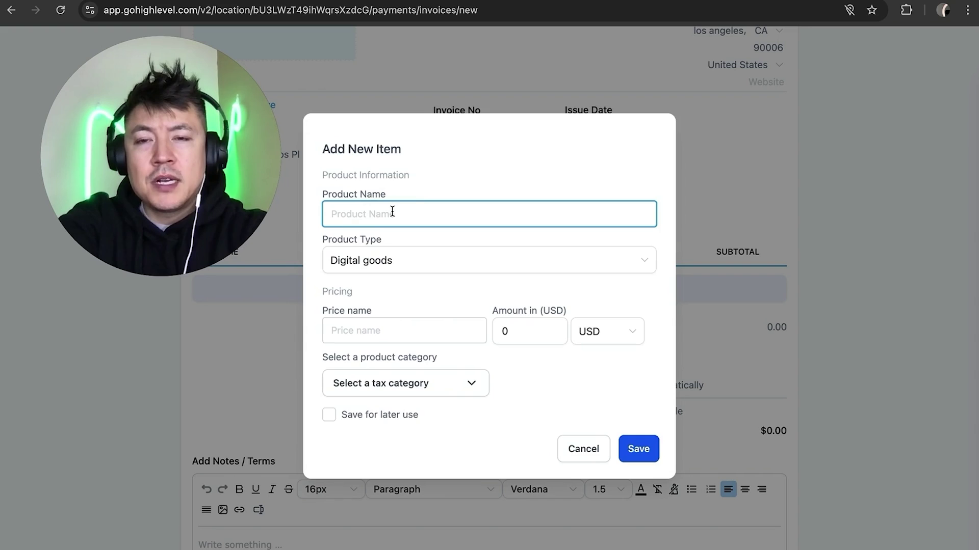
type("Youtub")
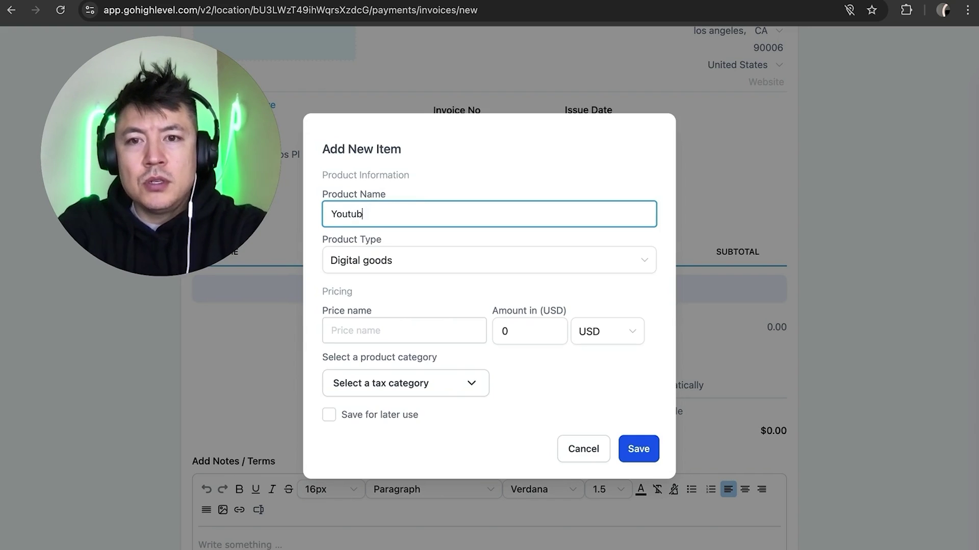
type("e Marketing Service")
left_click(432, 262)
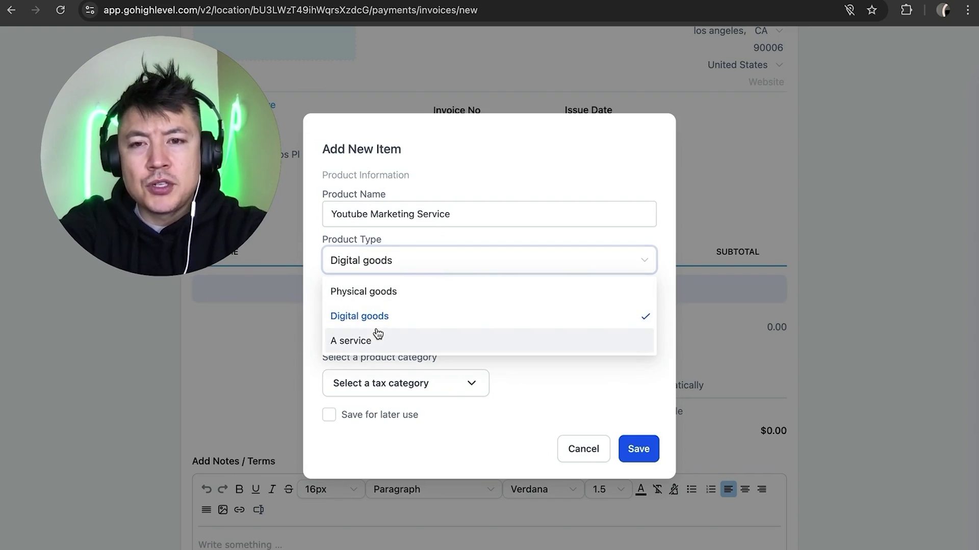
left_click(382, 341)
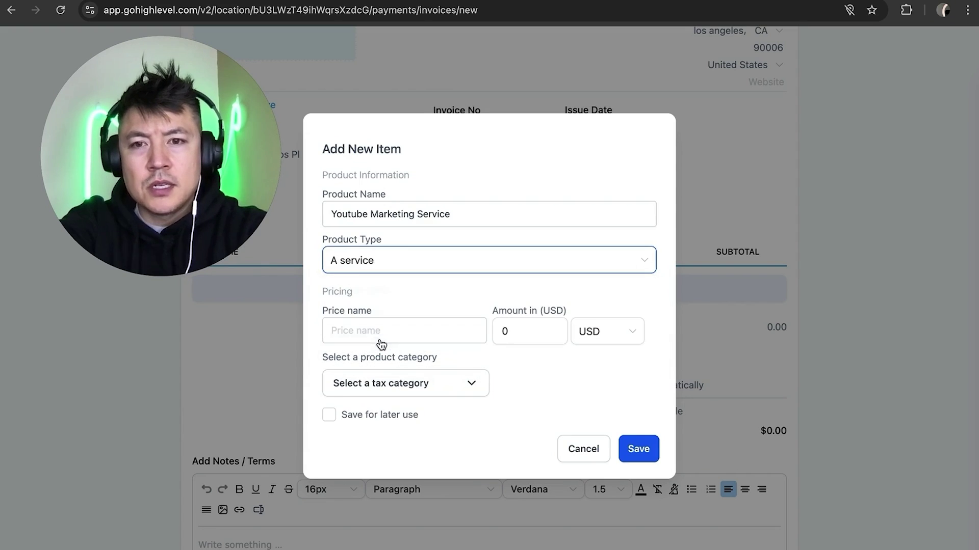
Price the item at 750, leave the tax category unset, and save the line item.
left_click(381, 336)
double_click(530, 329)
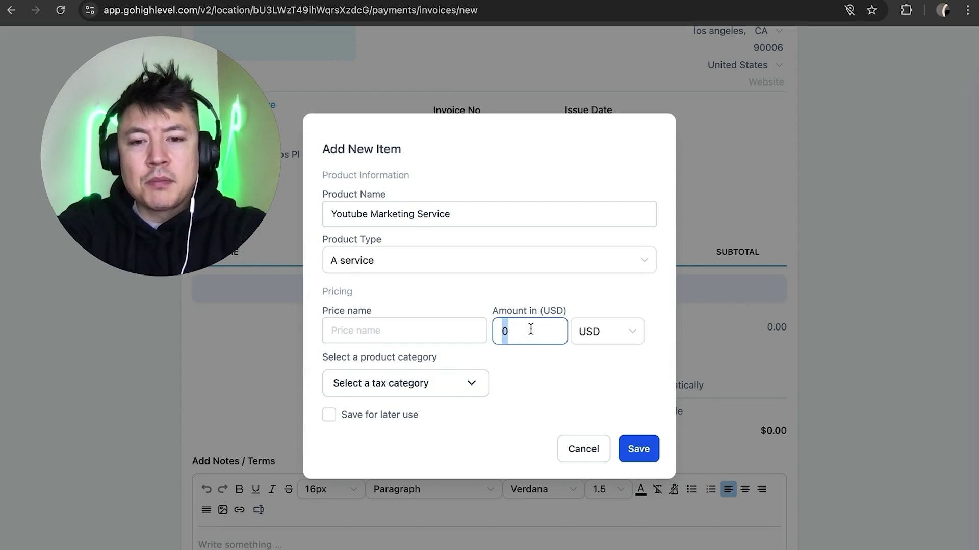
type("750")
left_click(451, 385)
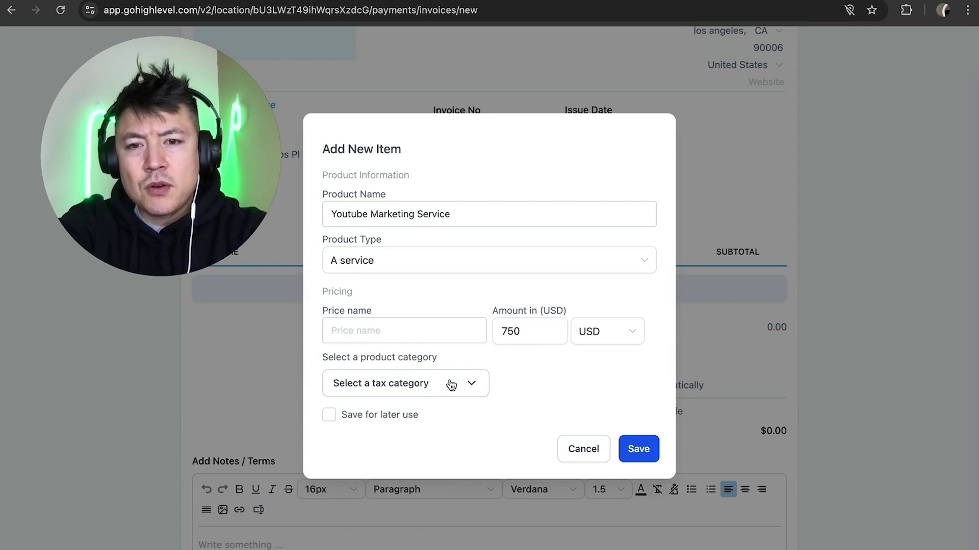
left_click(451, 385)
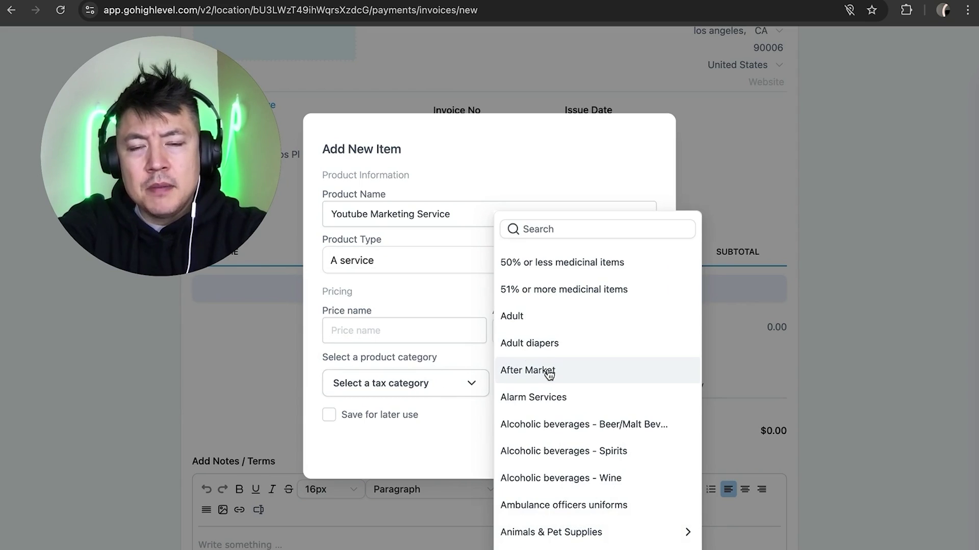
scroll(549, 375, "down", 2)
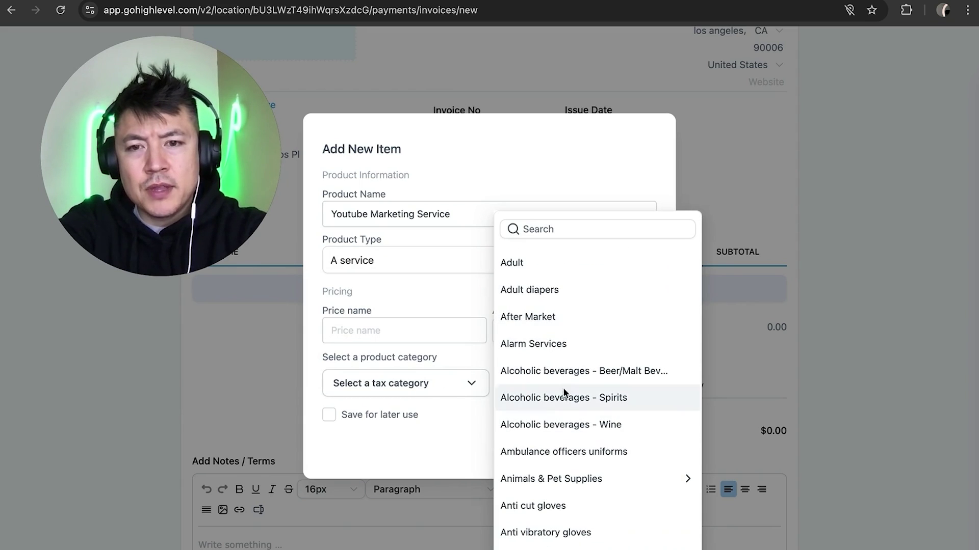
left_click(459, 301)
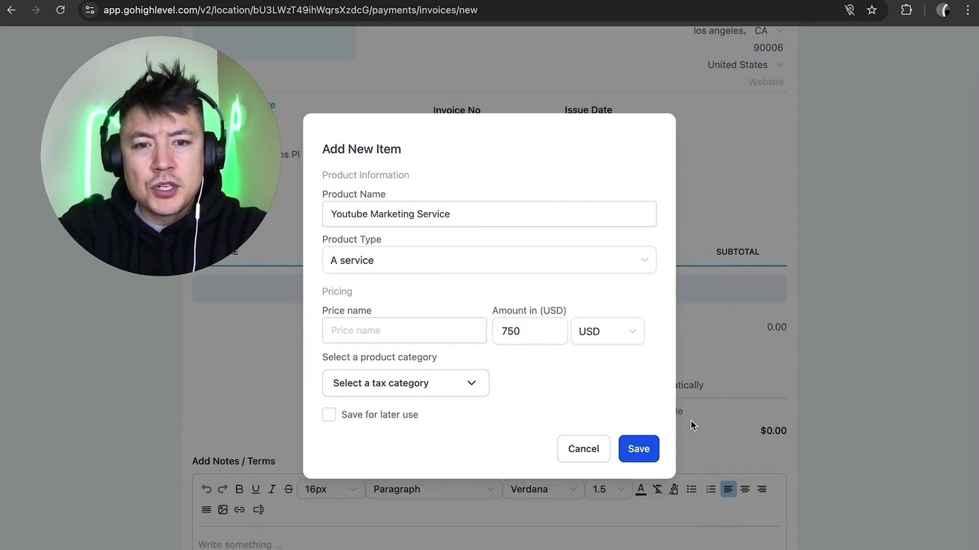
left_click(638, 449)
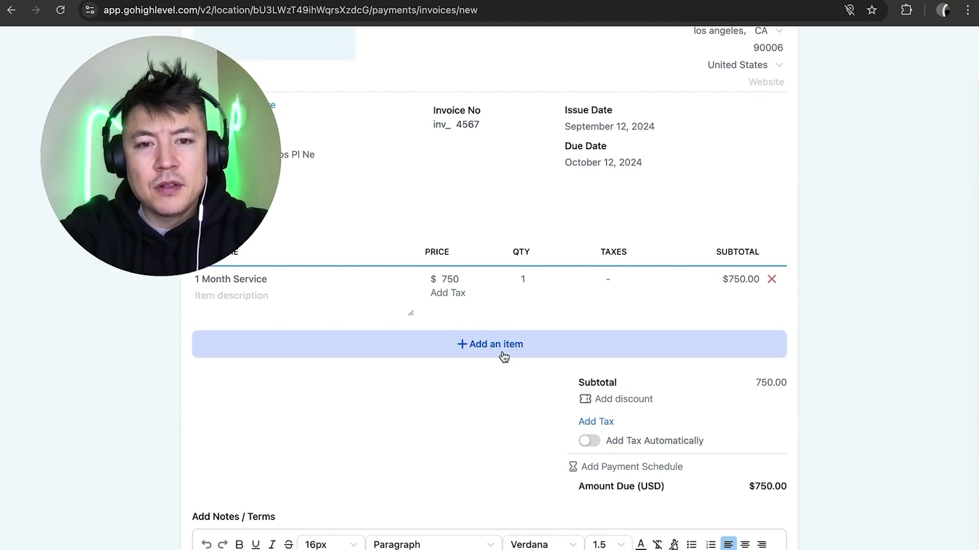
scroll(504, 356, "down", 1)
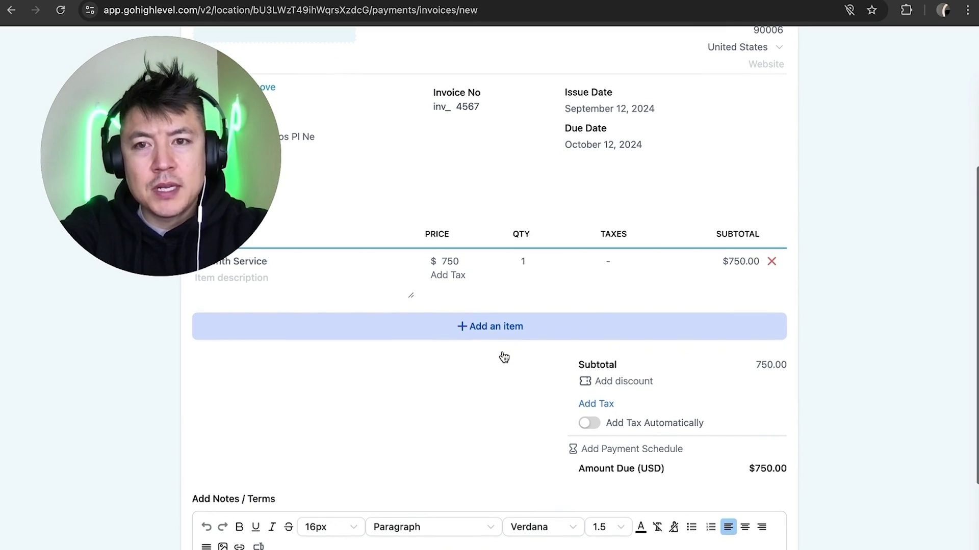
left_click(597, 403)
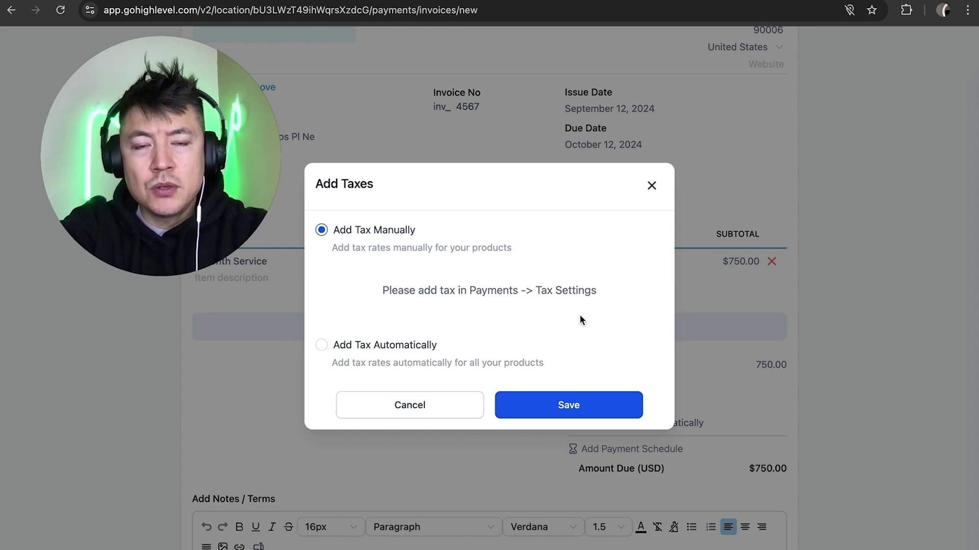
left_click(653, 184)
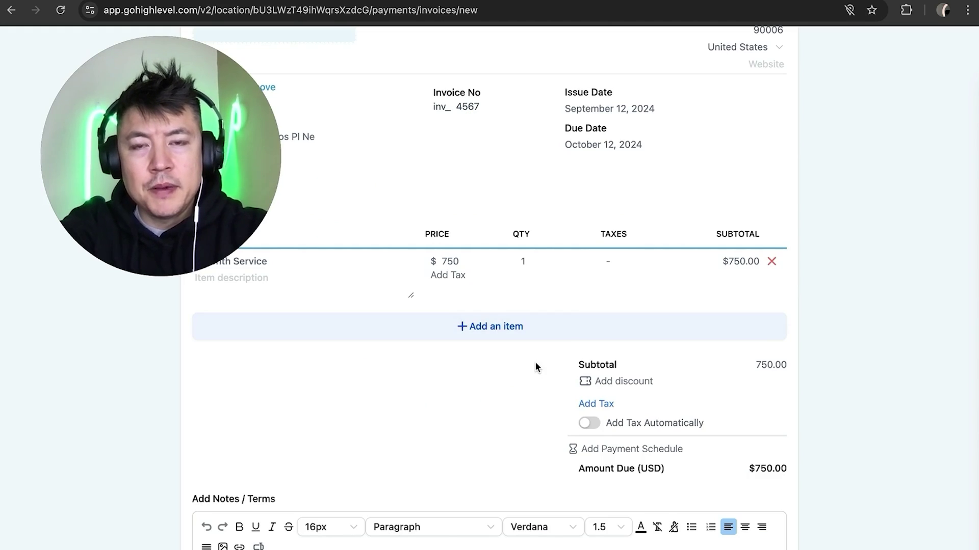
scroll(534, 362, "down", 3)
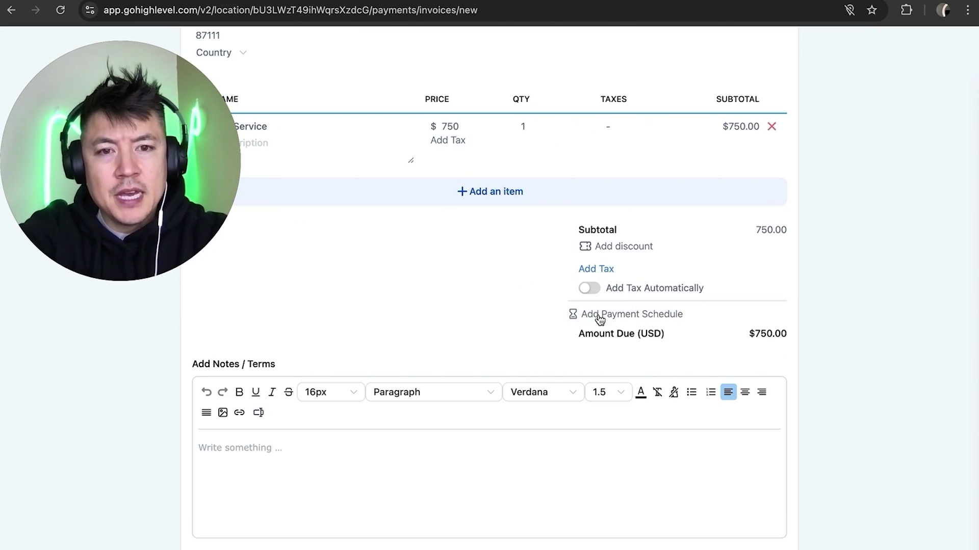
left_click(614, 315)
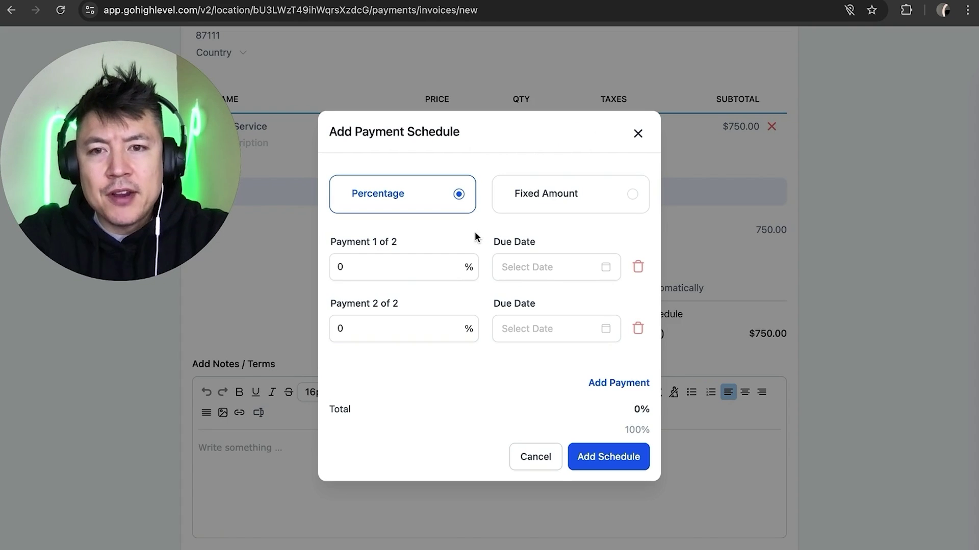
left_click(402, 259)
type("5")
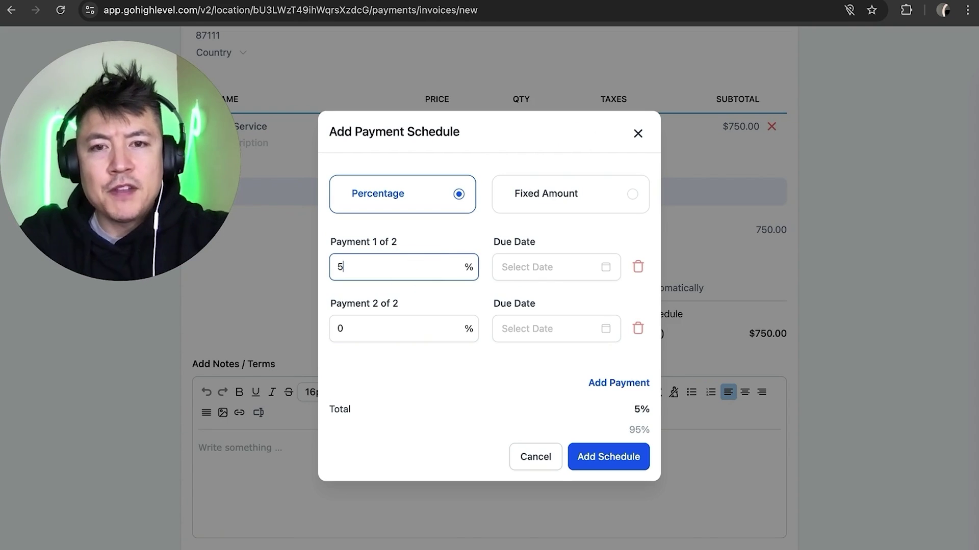
type("0")
left_click(430, 328)
type("5")
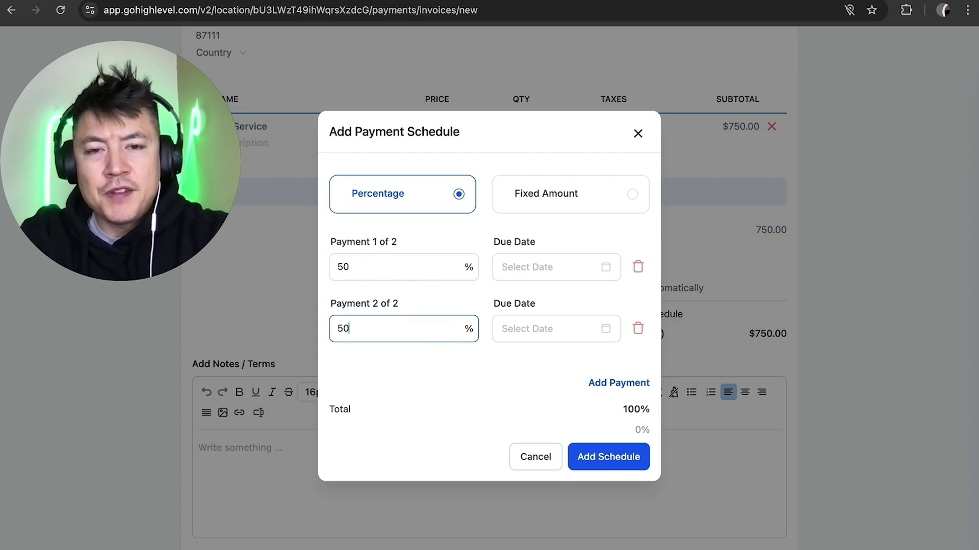
left_click(458, 392)
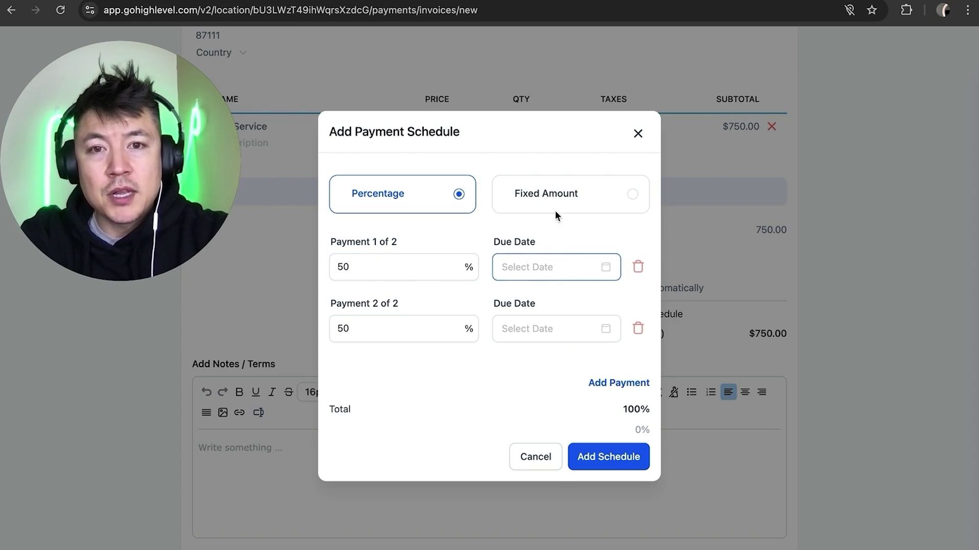
left_click(640, 133)
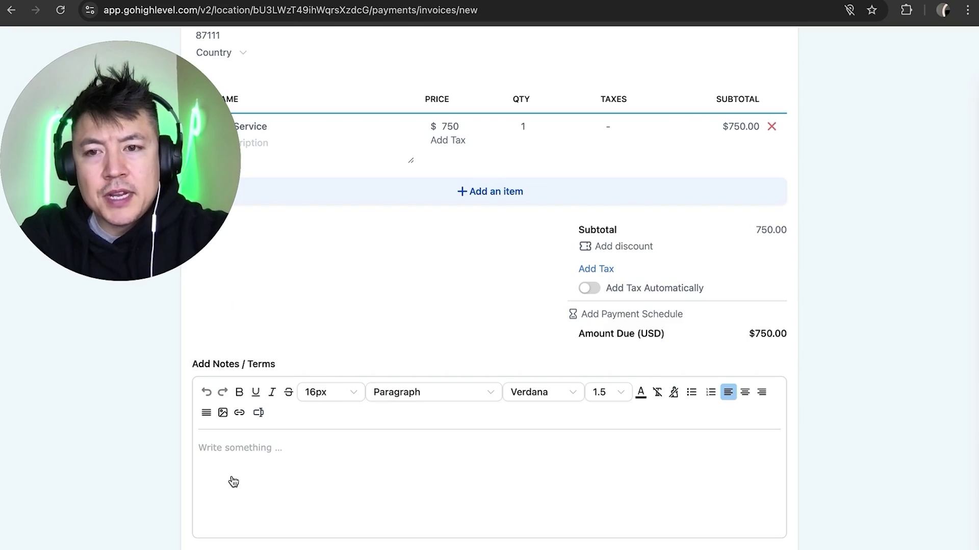
Write 'PAY ME TODAY OR ELSE!' in the invoice's Notes / Terms section.
left_click(256, 457)
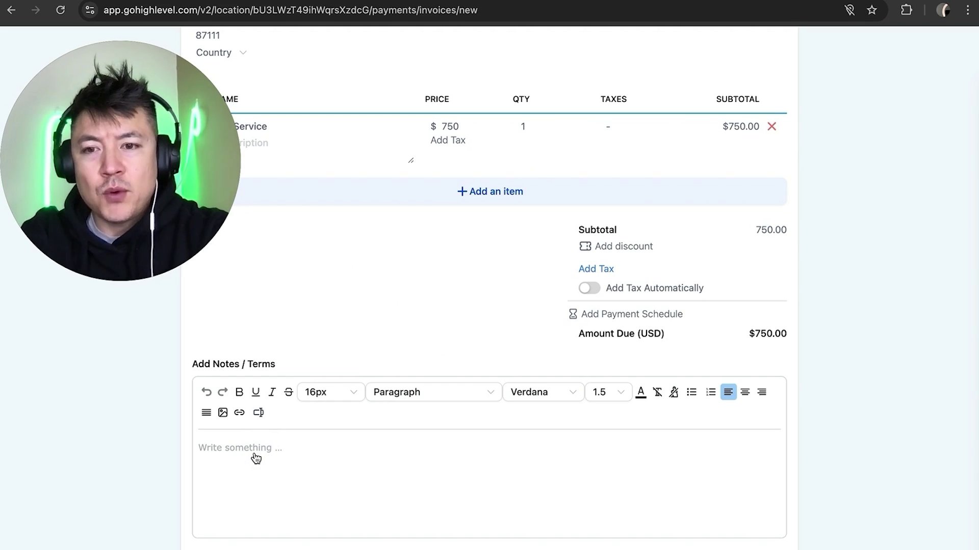
type("PAY ME TO")
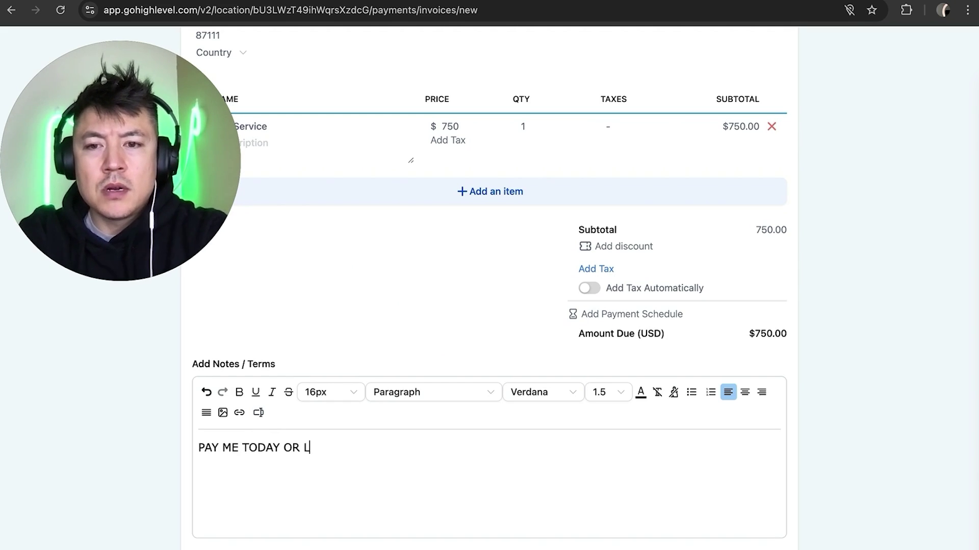
type("DAY OR ELSE!")
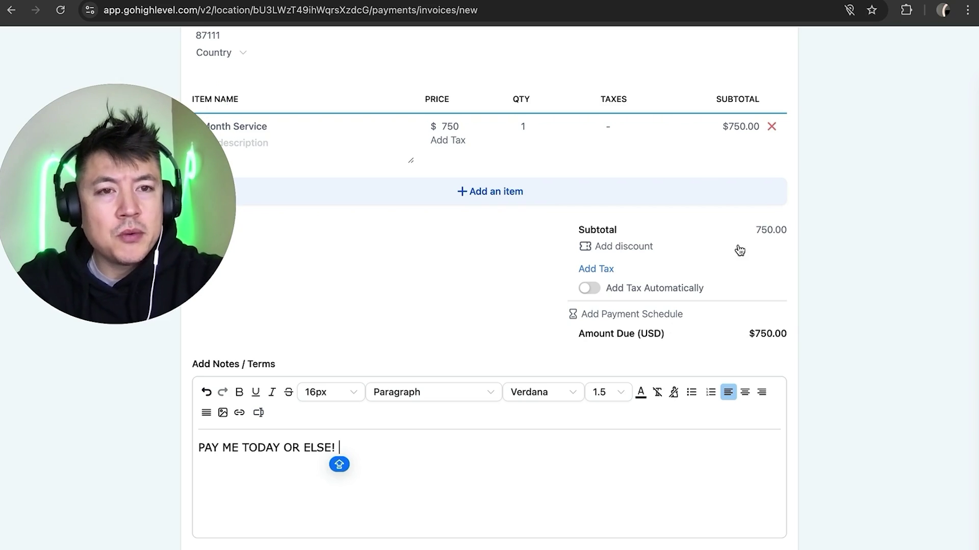
scroll(631, 293, "up", 7)
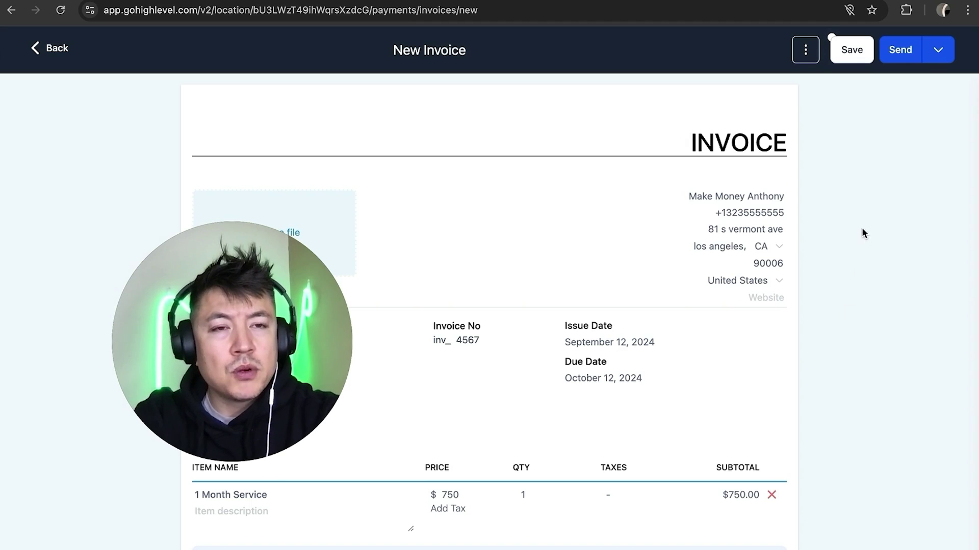
Save invoice inv_4567 and return to the Invoices list showing it as a $750 draft.
left_click(806, 50)
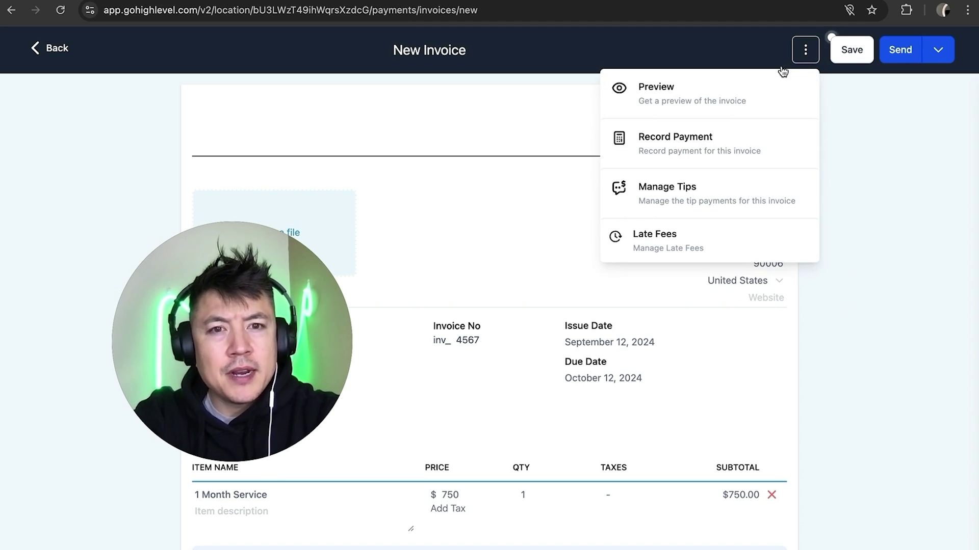
left_click(885, 151)
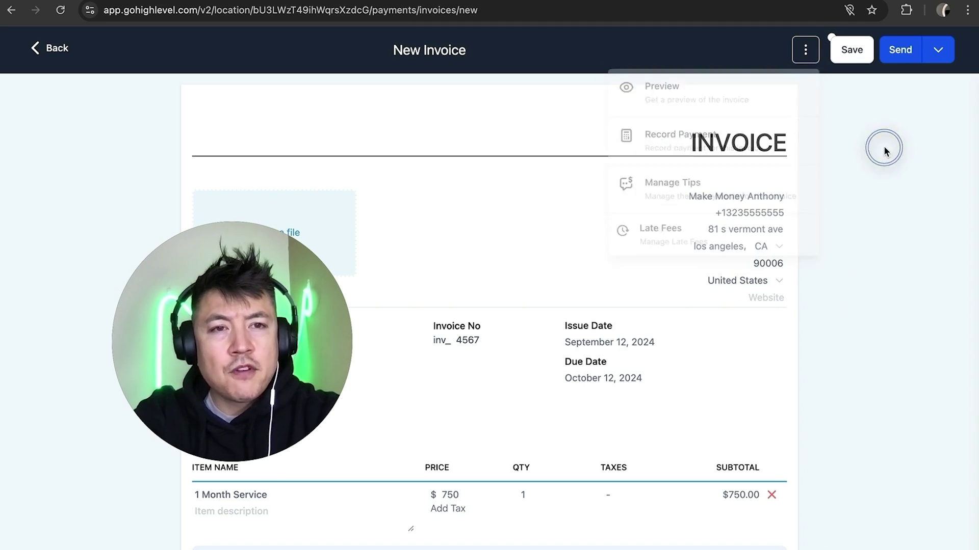
left_click(850, 50)
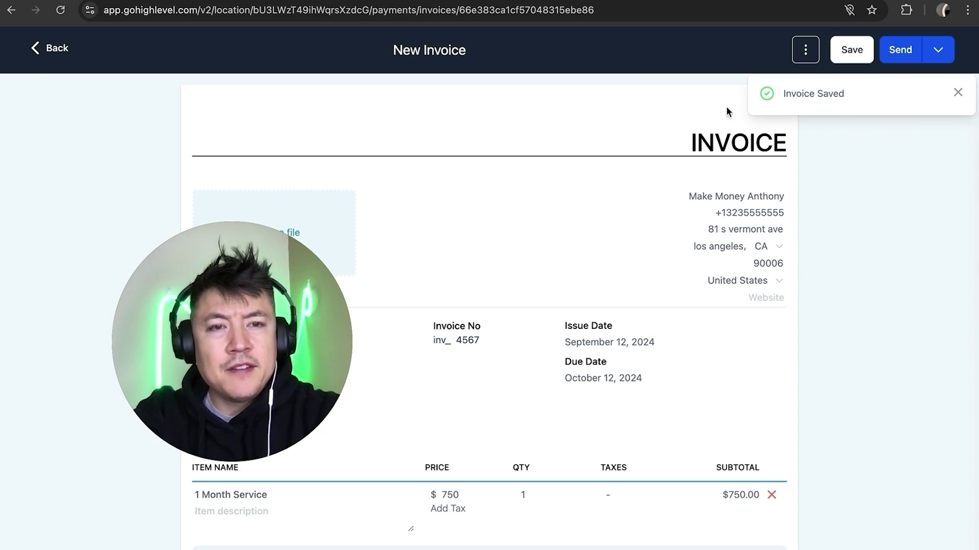
left_click(35, 51)
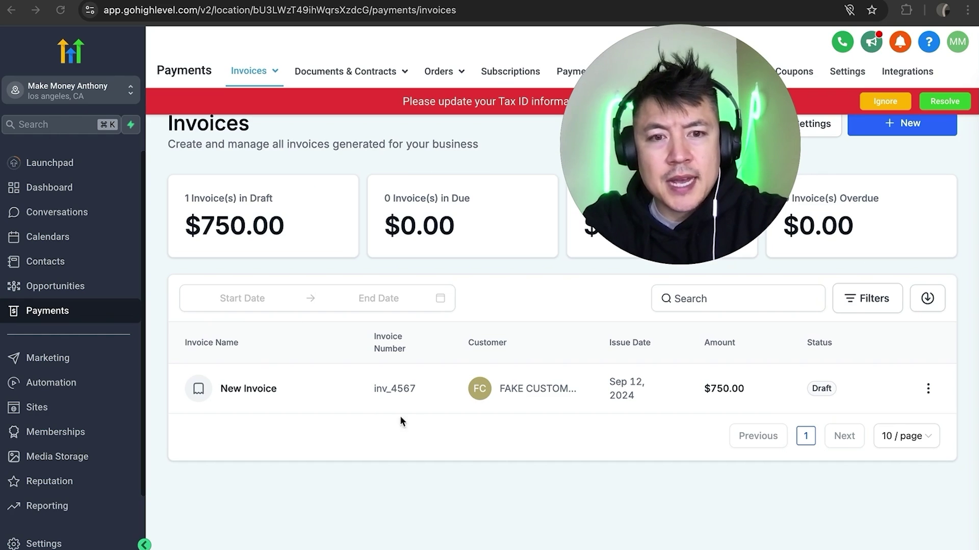
left_click(695, 389)
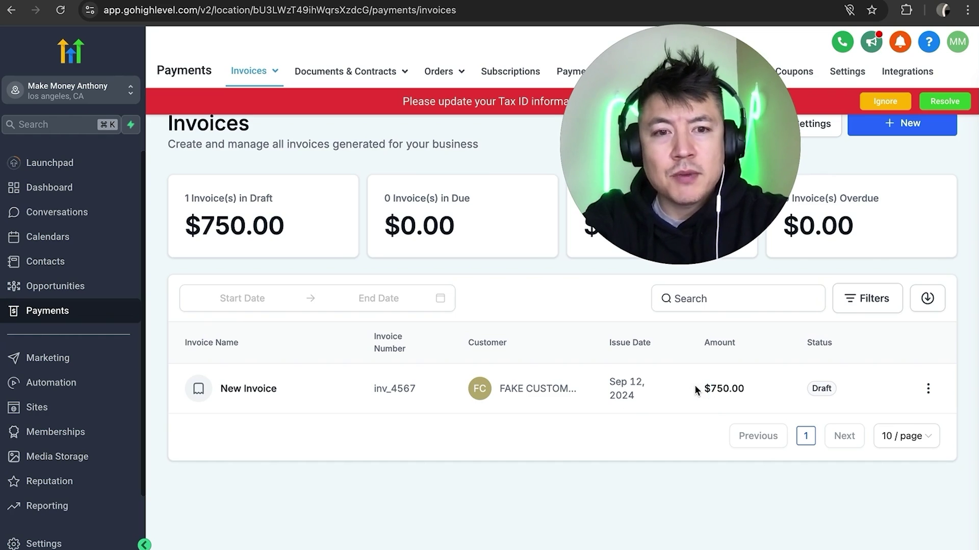